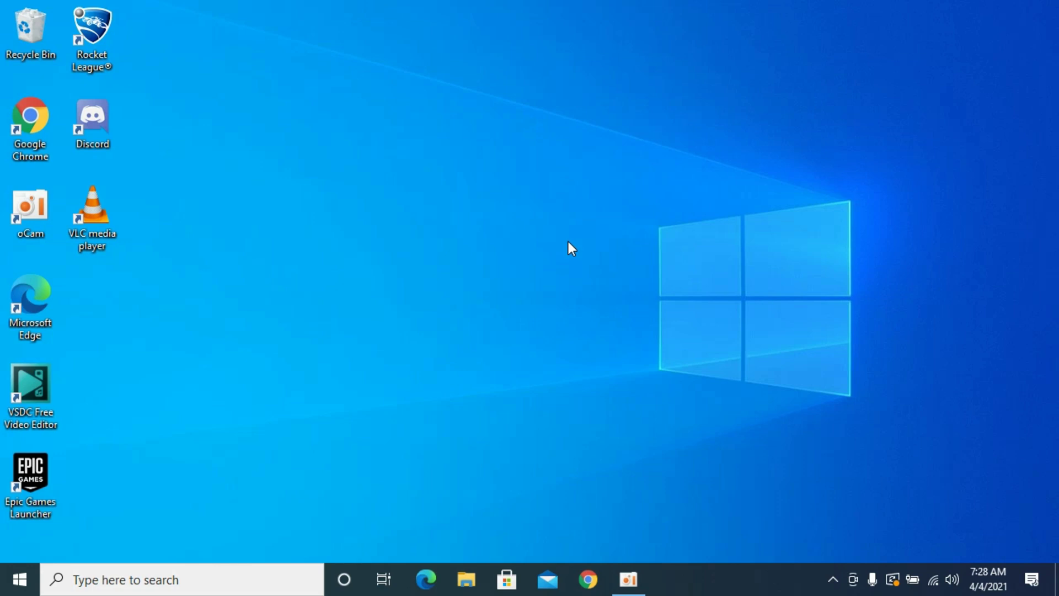
Step: Launch Windows Settings from the Start menu
{"action": "left_click", "coordinate": [3, 576]}
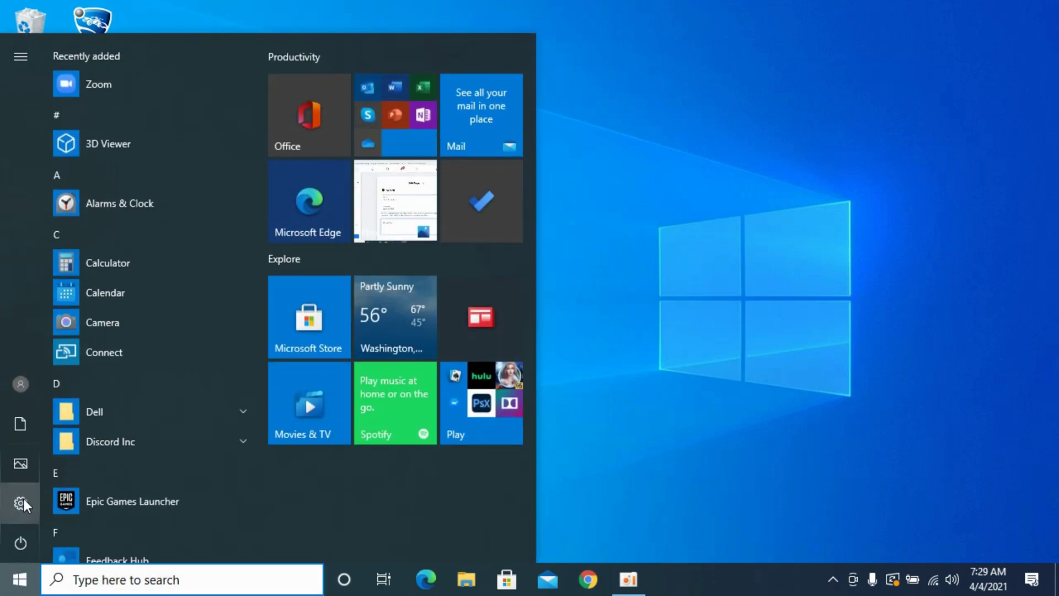
{"action": "mouse_move", "coordinate": [21, 504]}
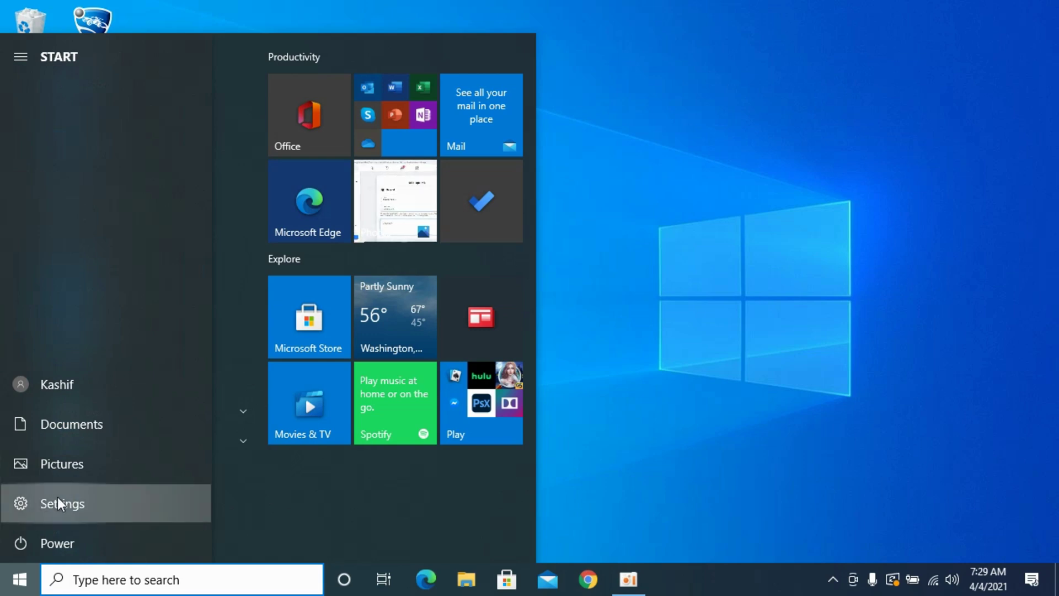
{"action": "left_click", "coordinate": [49, 502]}
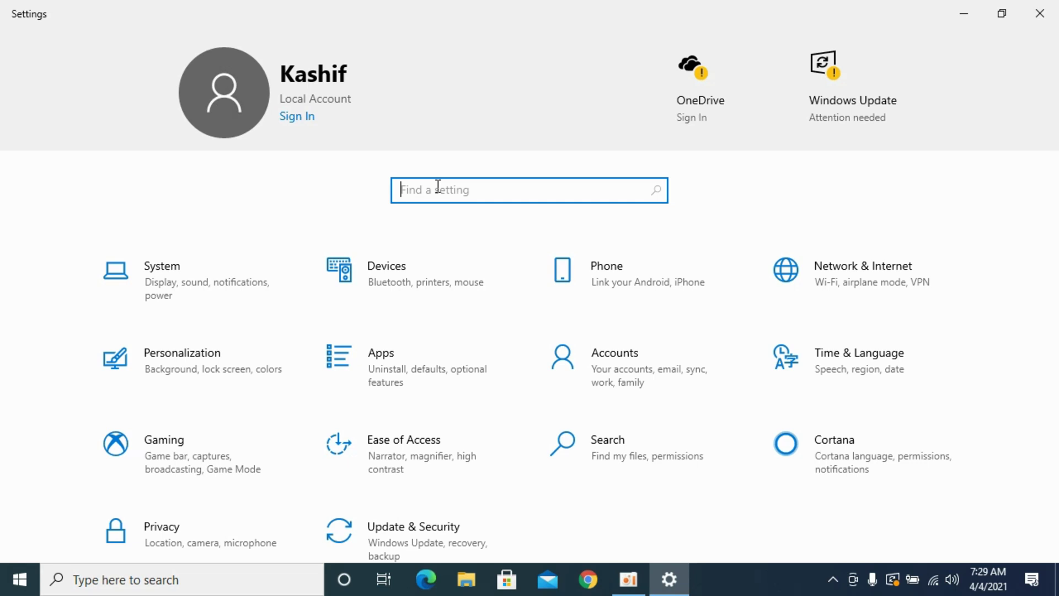
Step: Check Microsoft Edge's entry under Apps & features, see Uninstall greyed out, and close Settings
{"action": "left_click", "coordinate": [387, 351]}
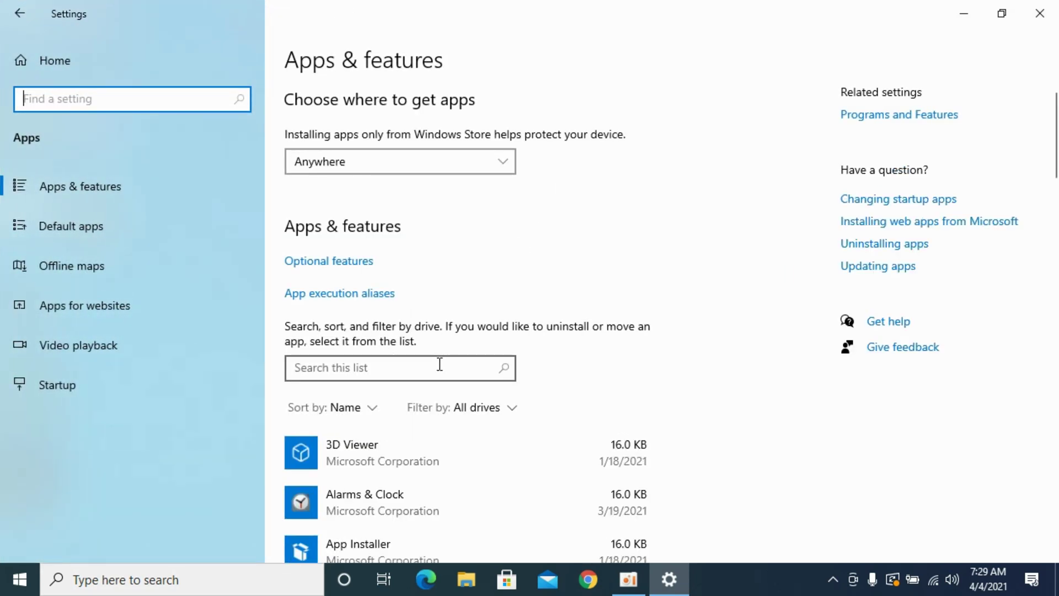
{"action": "scroll", "coordinate": [441, 363], "scroll_direction": "down", "scroll_amount": 5}
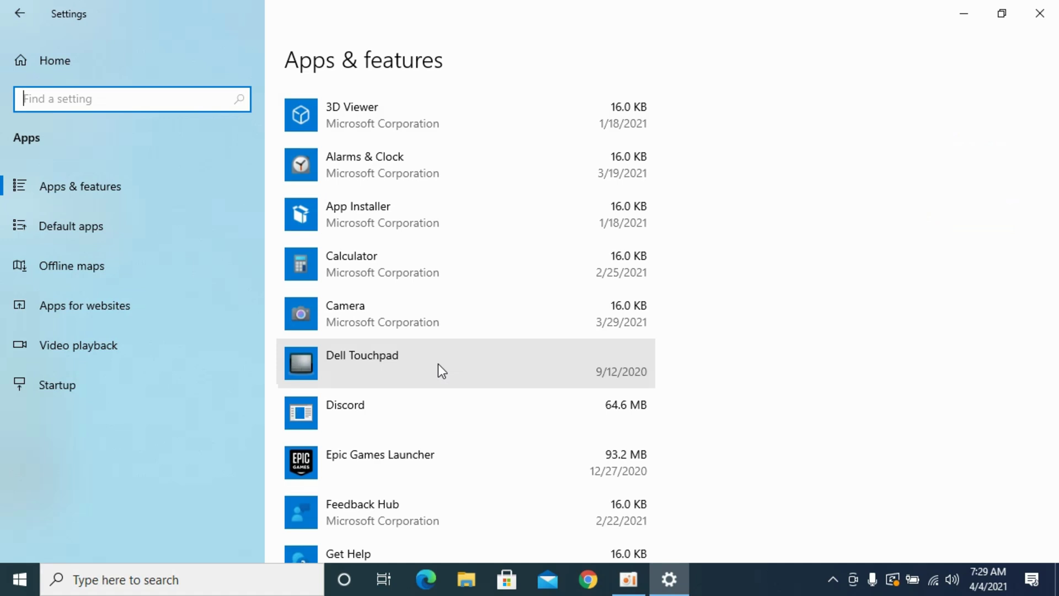
{"action": "scroll", "coordinate": [438, 363], "scroll_direction": "down", "scroll_amount": 3}
{"action": "scroll", "coordinate": [438, 365], "scroll_direction": "down", "scroll_amount": 1}
{"action": "scroll", "coordinate": [437, 365], "scroll_direction": "down", "scroll_amount": 1}
{"action": "scroll", "coordinate": [437, 365], "scroll_direction": "down", "scroll_amount": 1}
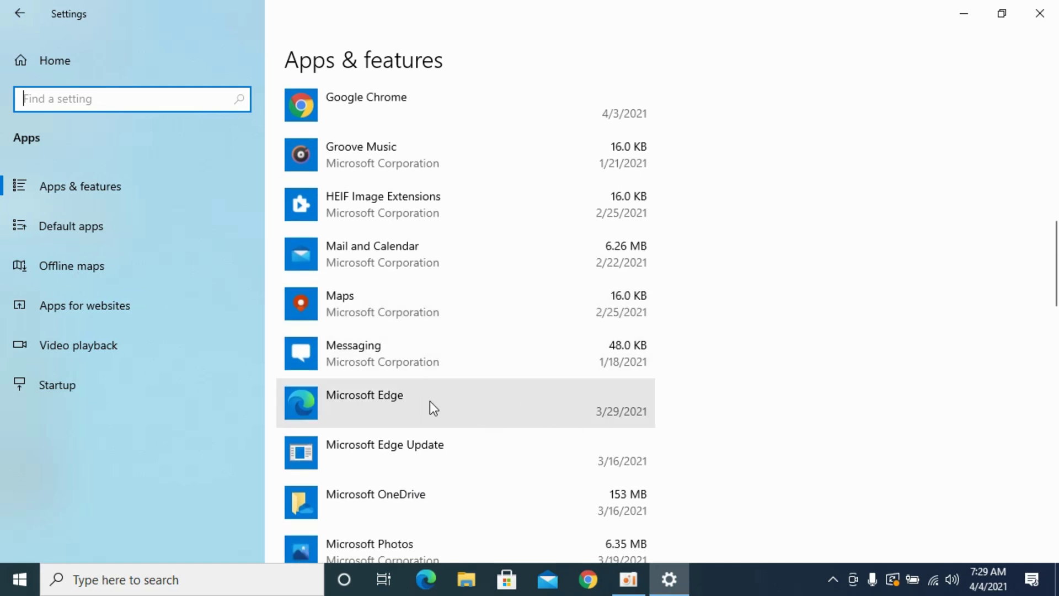
{"action": "scroll", "coordinate": [429, 406], "scroll_direction": "down", "scroll_amount": 1}
{"action": "left_click", "coordinate": [422, 324]}
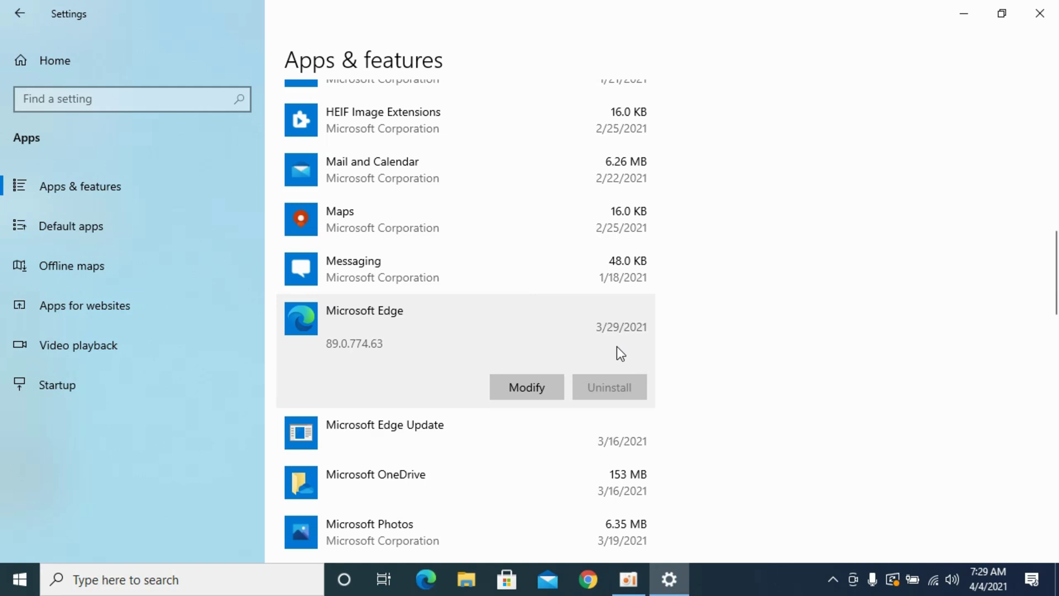
{"action": "left_click", "coordinate": [1040, 14]}
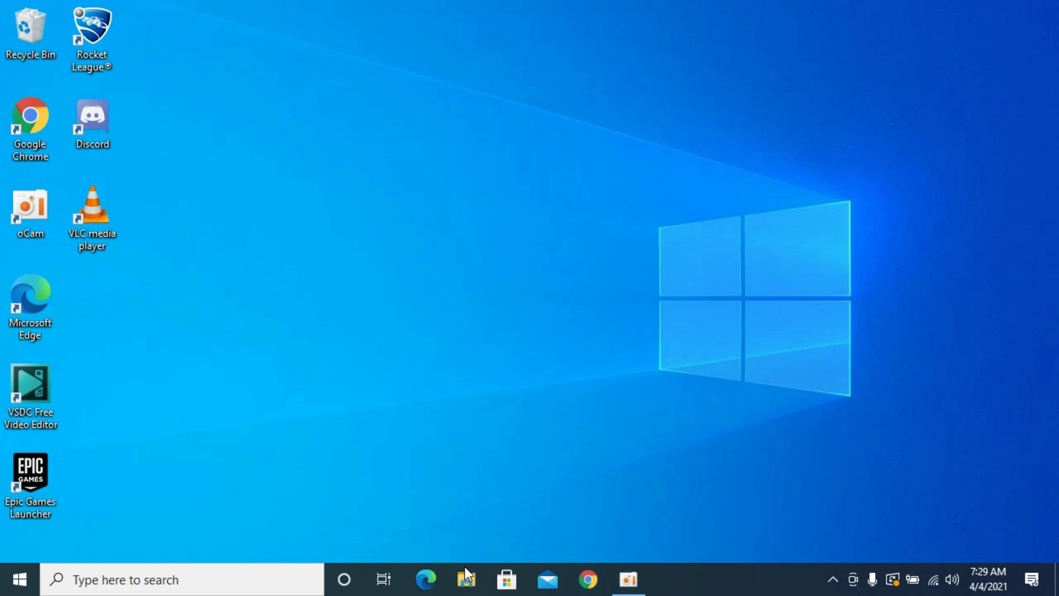
Step: Browse to Program Files (x86) on Local Disk (C:) via This PC
{"action": "left_click", "coordinate": [466, 581]}
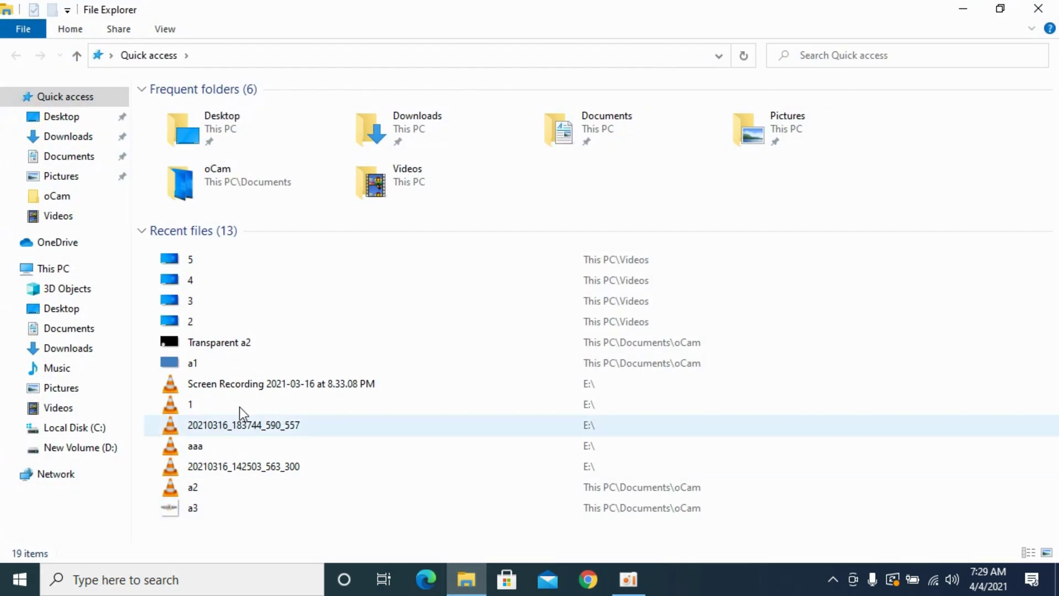
{"action": "left_click", "coordinate": [48, 269]}
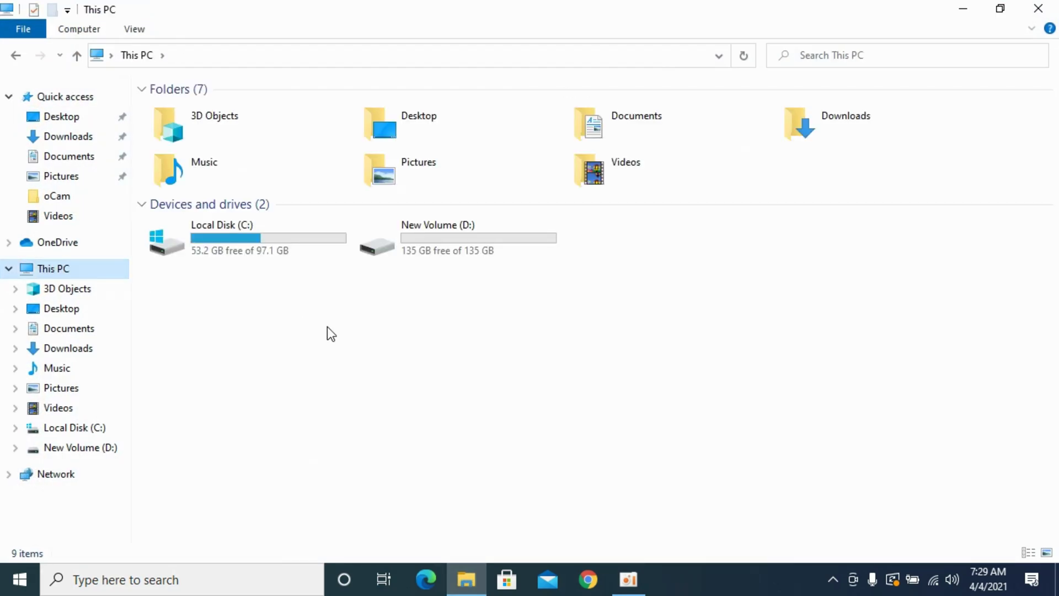
{"action": "mouse_move", "coordinate": [280, 235]}
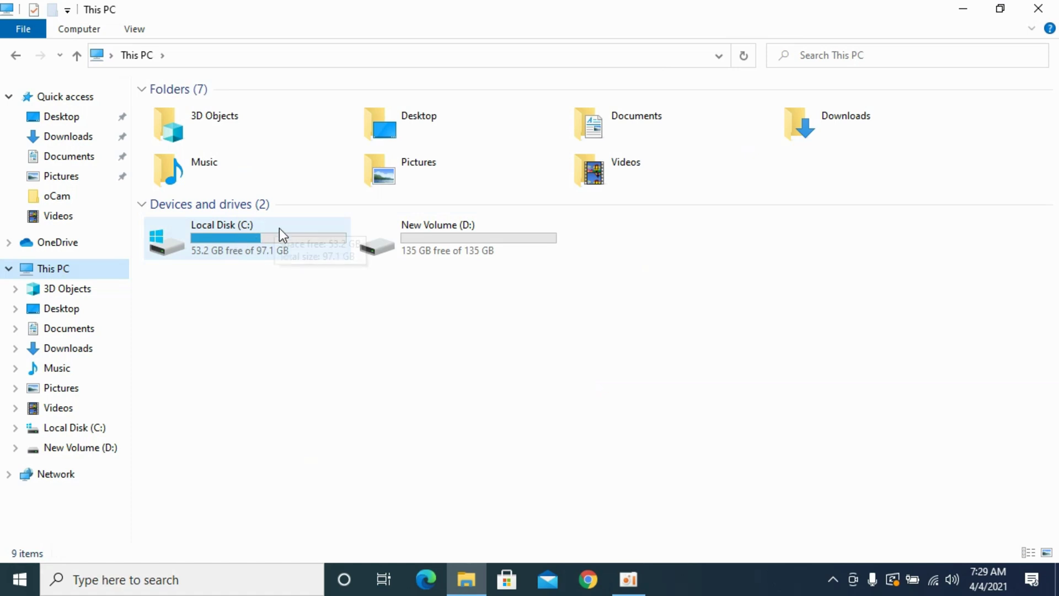
{"action": "double_click", "coordinate": [241, 227]}
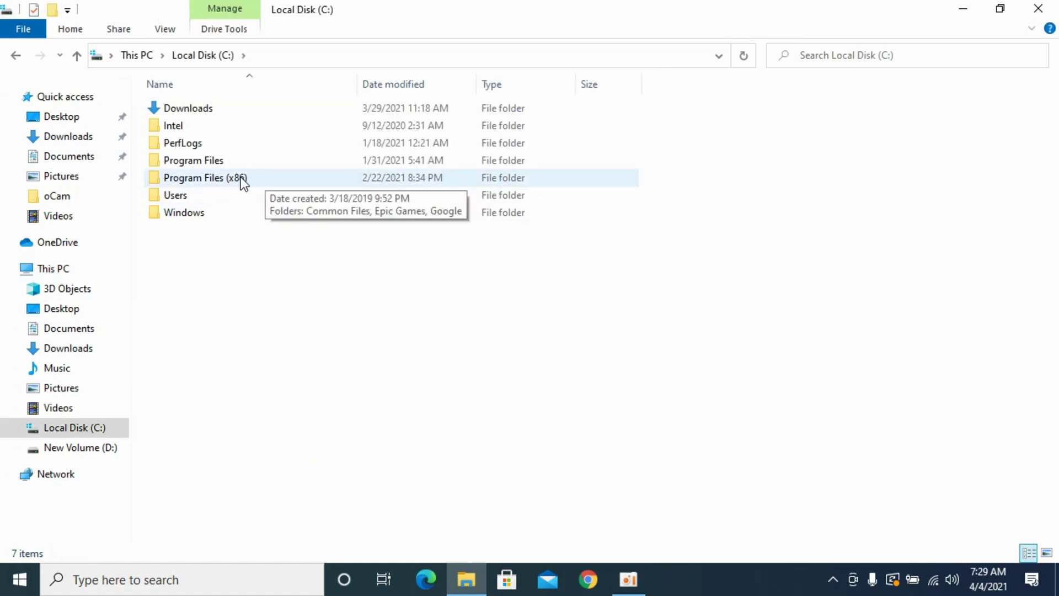
{"action": "double_click", "coordinate": [243, 181]}
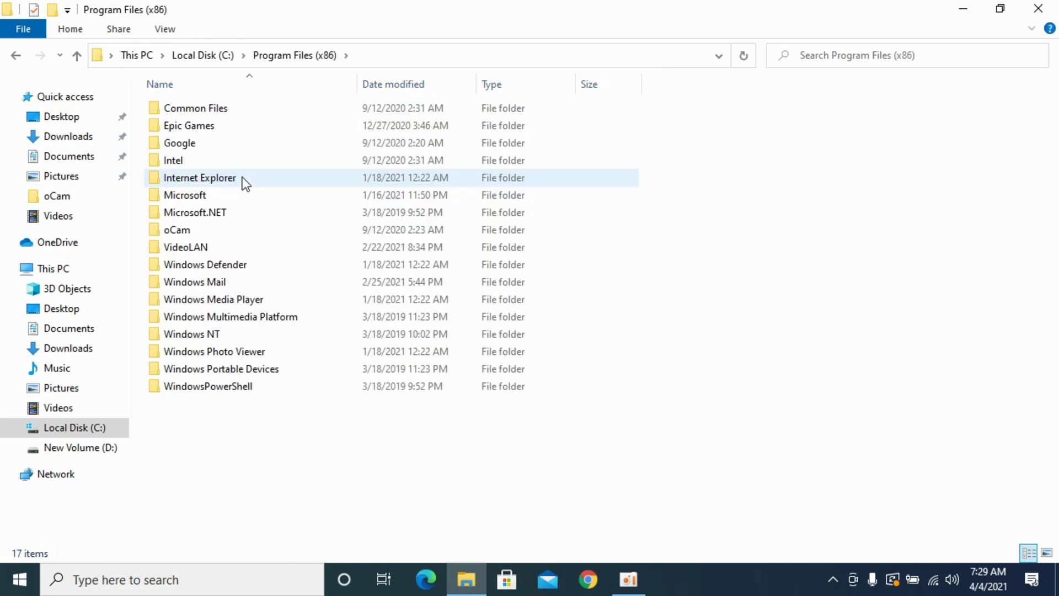
Step: Continue into Microsoft, Edge, then the Application folder
{"action": "double_click", "coordinate": [208, 193]}
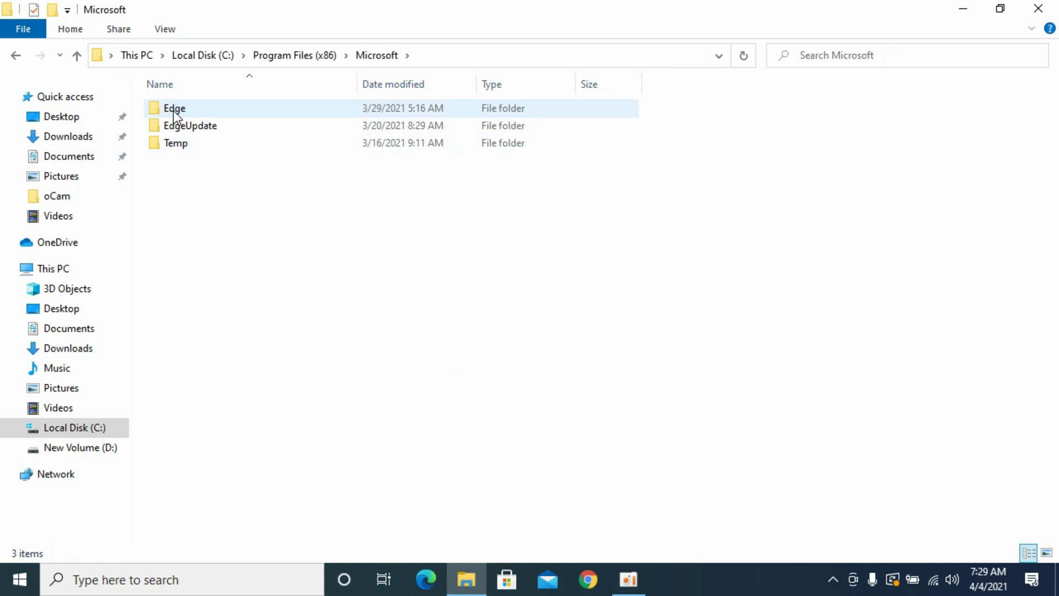
{"action": "left_click", "coordinate": [172, 110]}
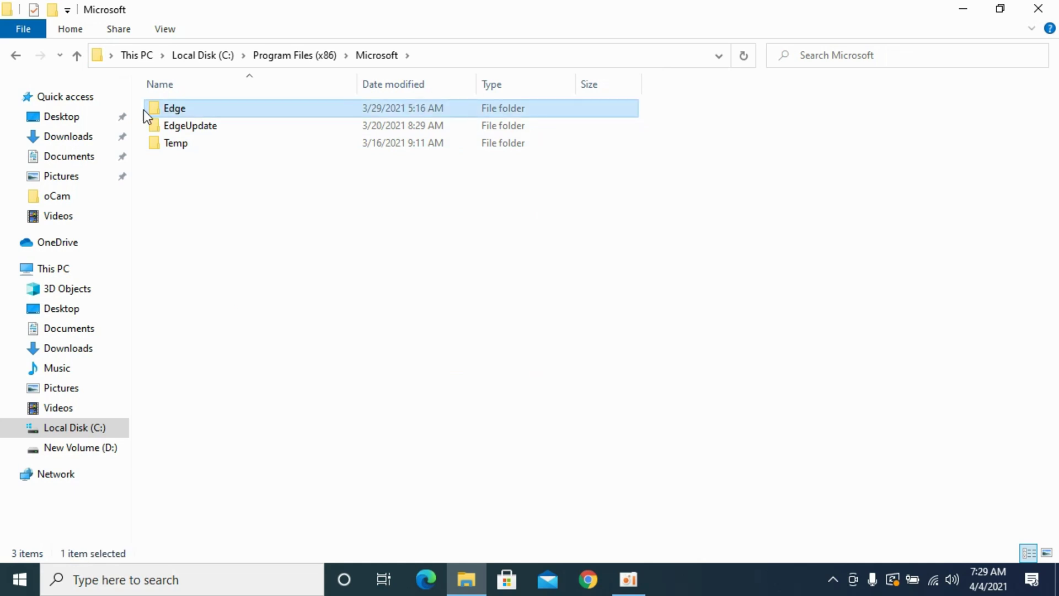
{"action": "double_click", "coordinate": [178, 107]}
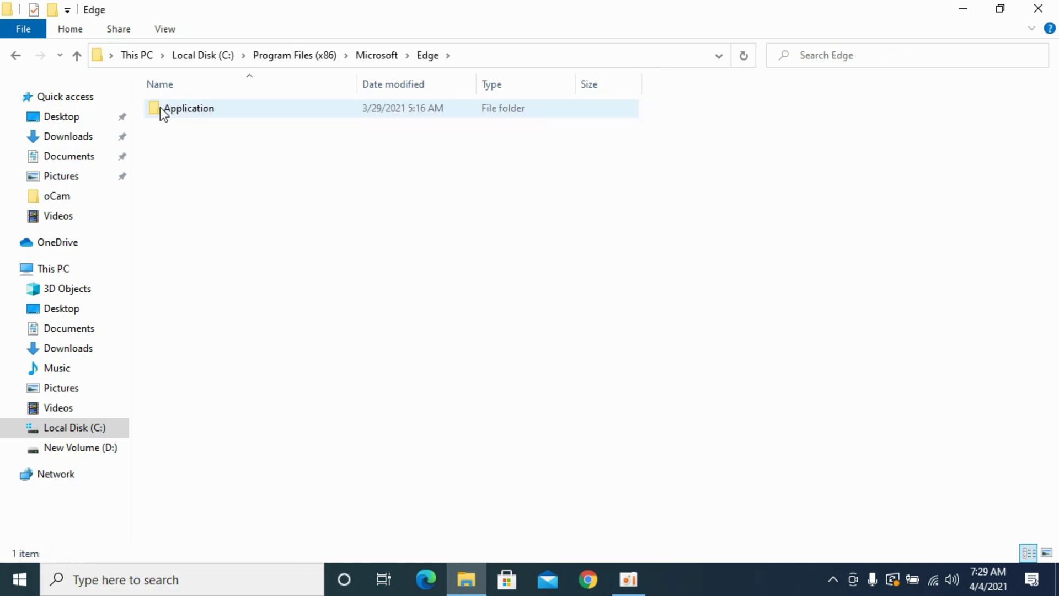
{"action": "double_click", "coordinate": [208, 110]}
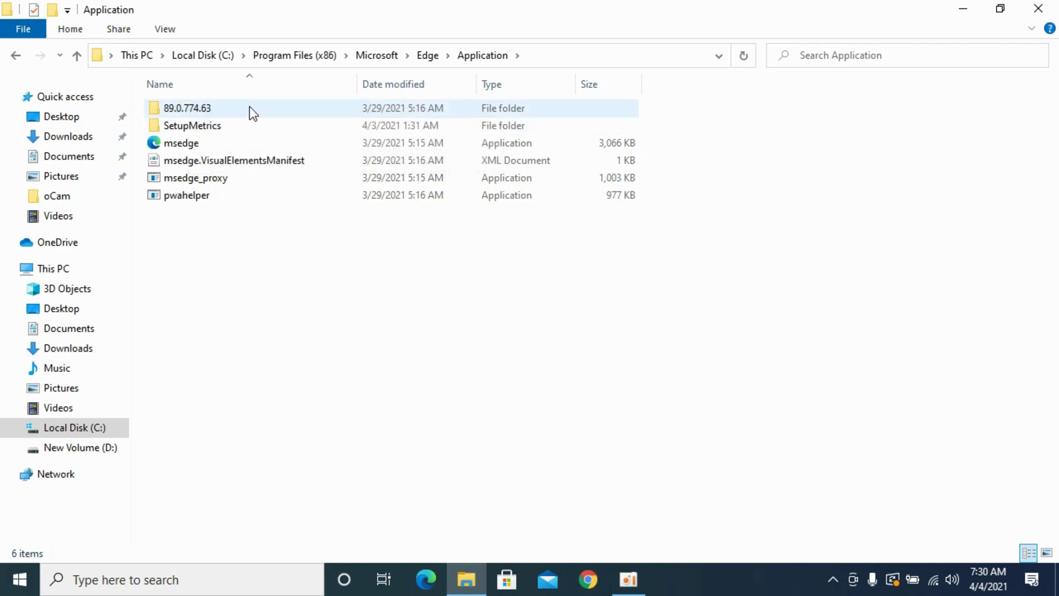
Step: Enter the 89.0.774.63 version folder and its Installer subfolder with setup and msedge_7z.data
{"action": "double_click", "coordinate": [228, 110]}
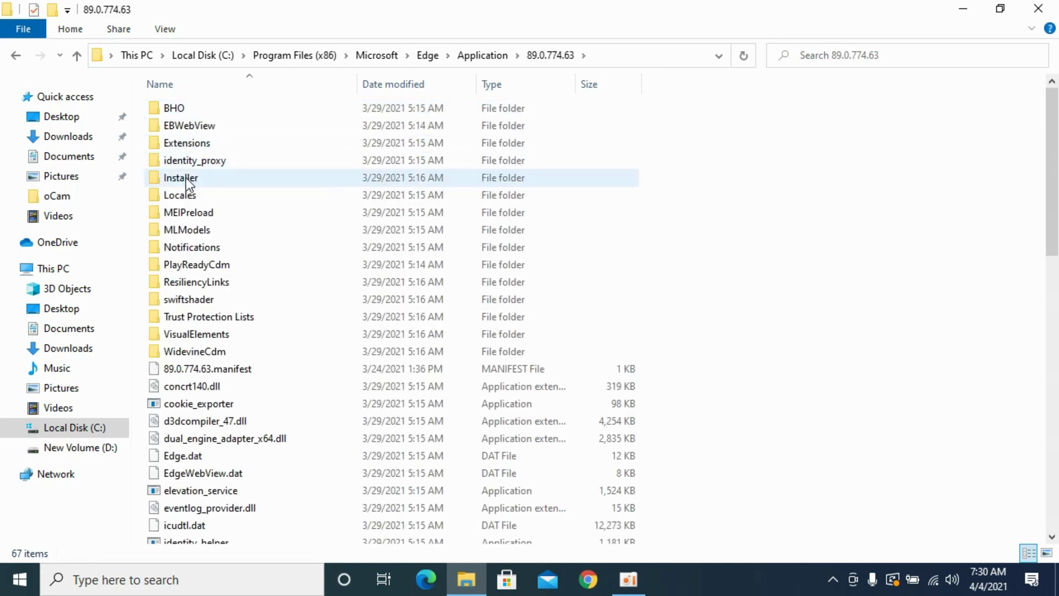
{"action": "mouse_move", "coordinate": [181, 178]}
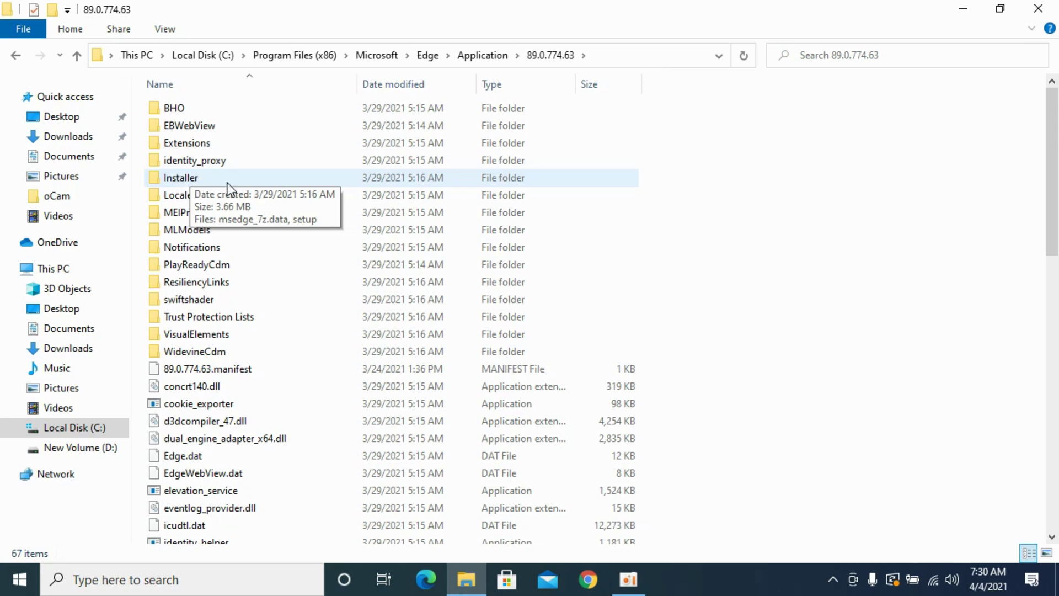
{"action": "double_click", "coordinate": [203, 177]}
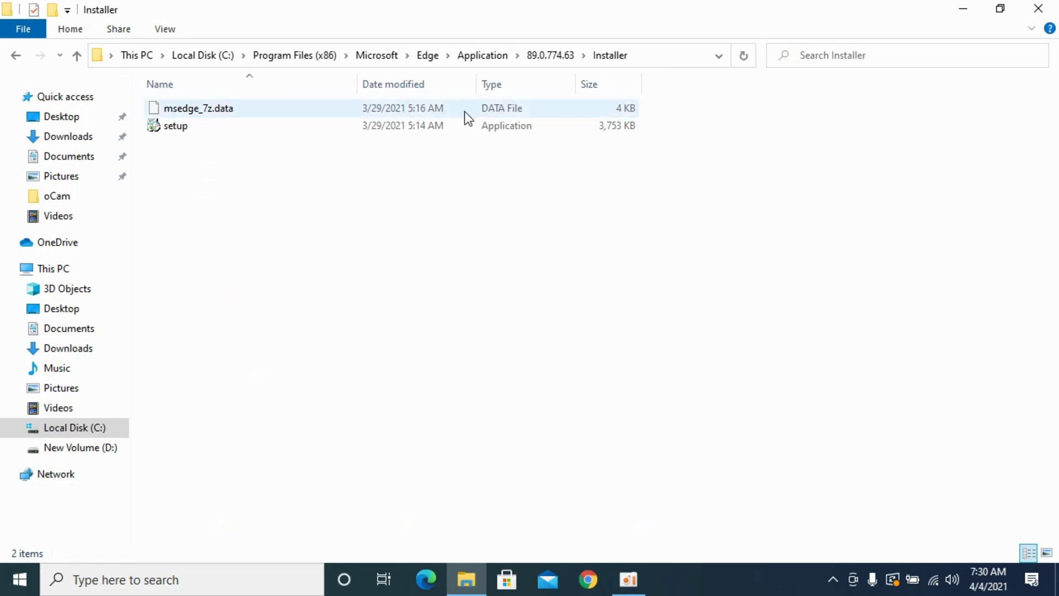
Step: Replace the address bar path with cmd to launch Command Prompt in the Installer folder
{"action": "left_click", "coordinate": [683, 55]}
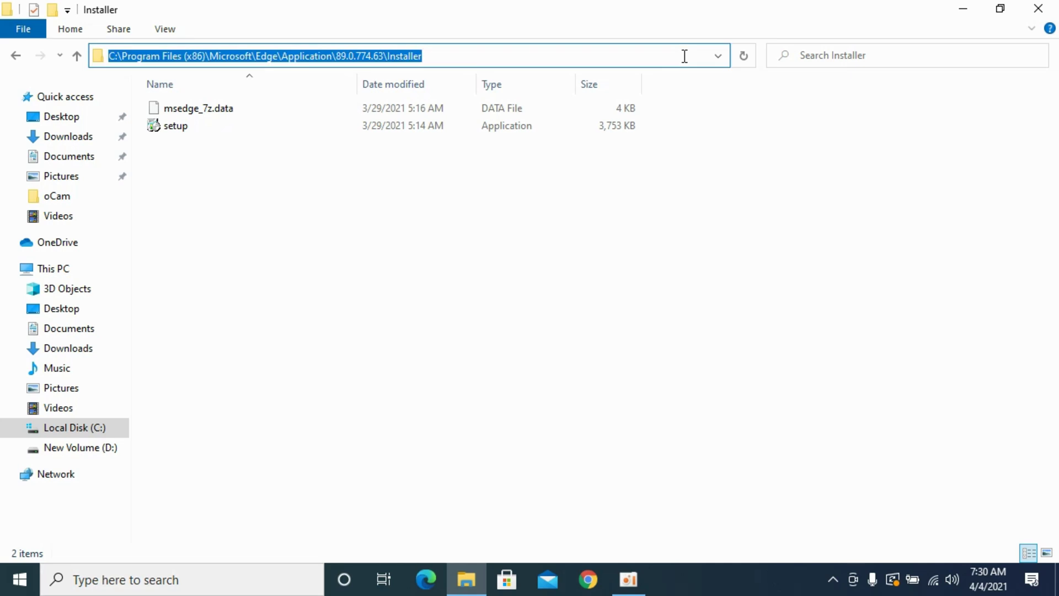
{"action": "key", "text": "BackSpace"}
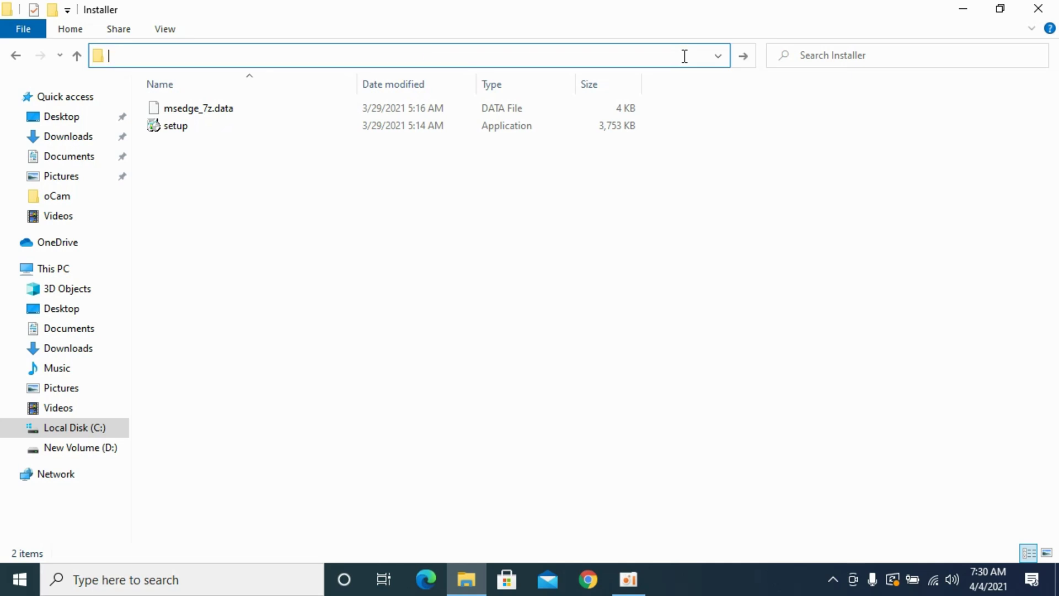
{"action": "type", "text": "c"}
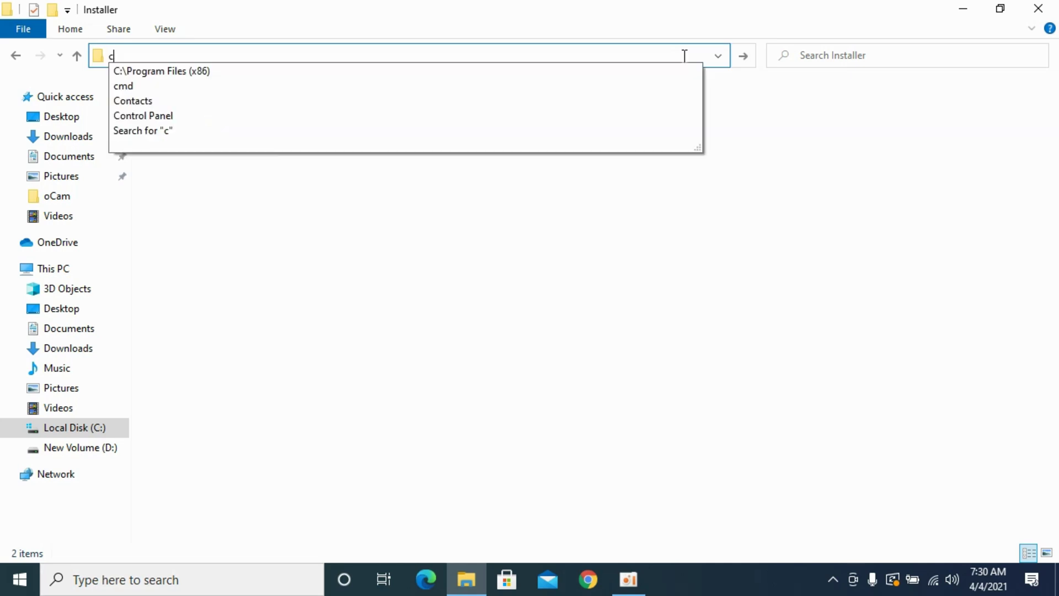
{"action": "type", "text": "md"}
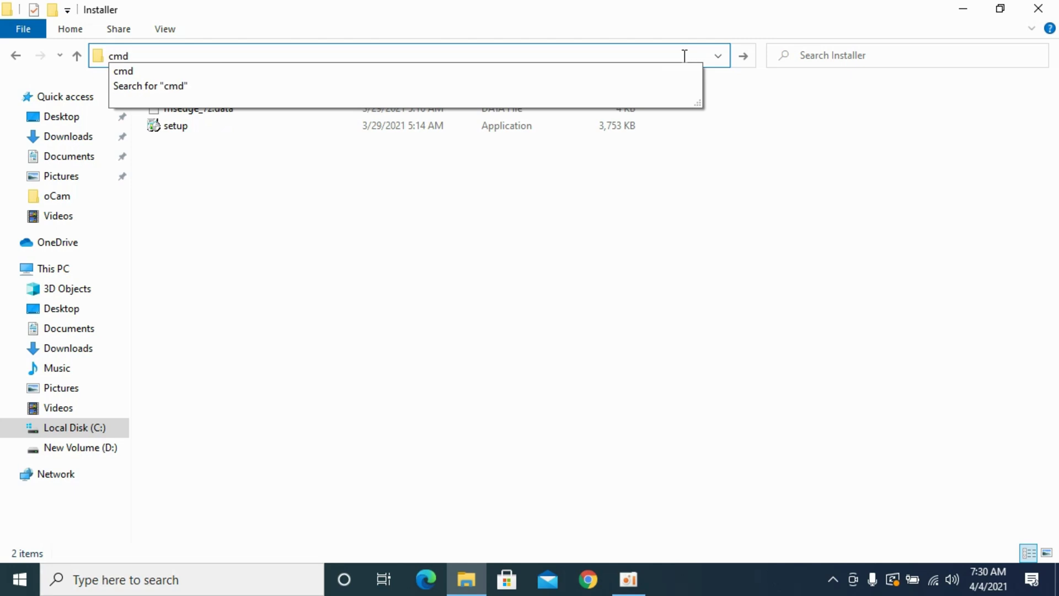
{"action": "key", "text": "Return"}
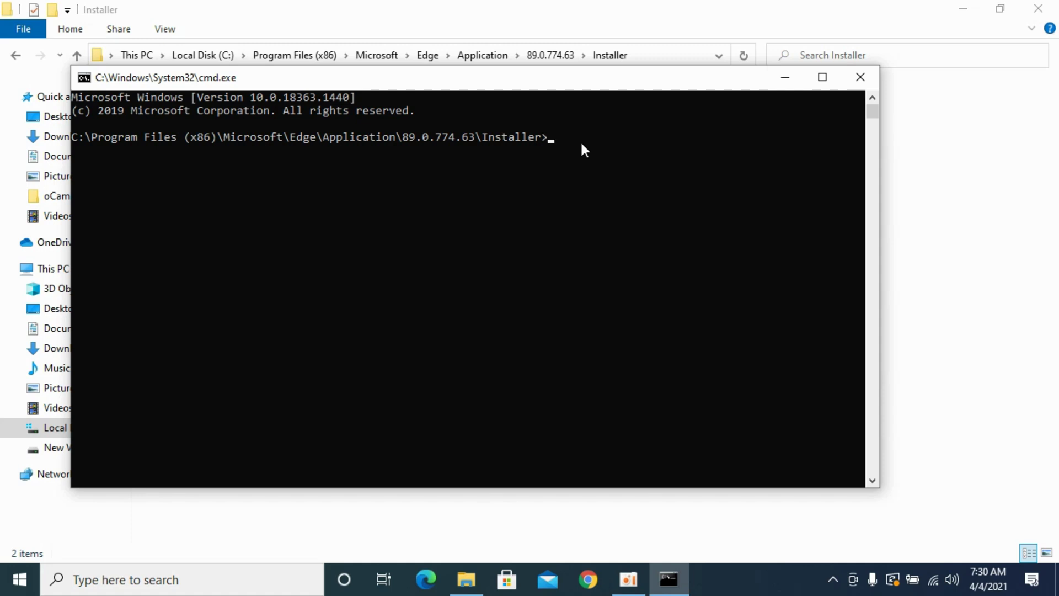
{"action": "type", "text": "setup.exe --uninstall --system-level --verbose-logging --force-uninstall"}
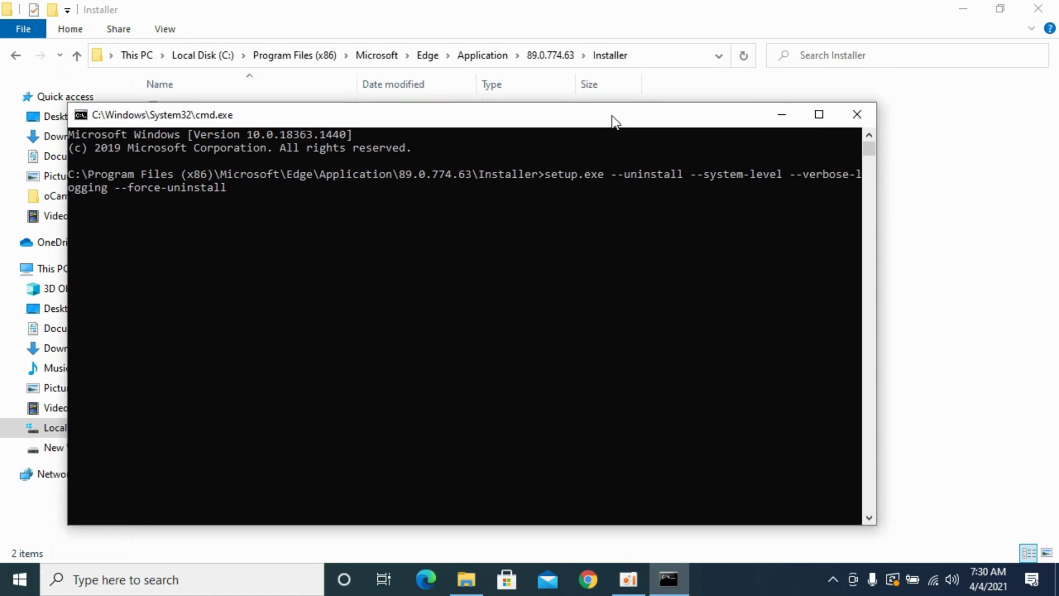
Step: Run setup.exe --uninstall --system-level --verbose-logging --force-uninstall to remove Edge
{"action": "left_click_drag", "start_coordinate": [615, 81], "coordinate": [609, 128]}
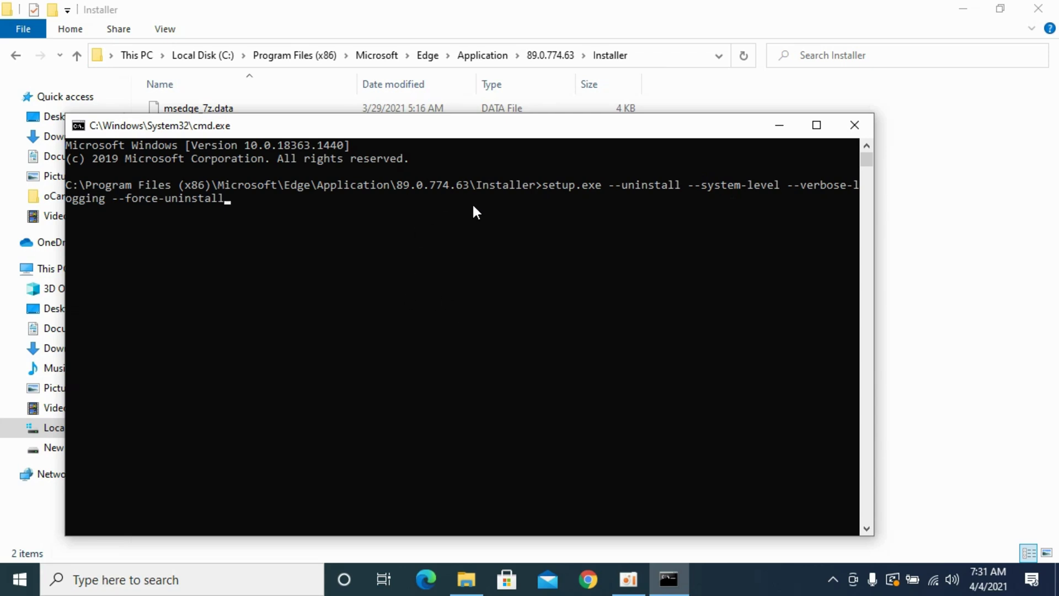
{"action": "key", "text": "Return"}
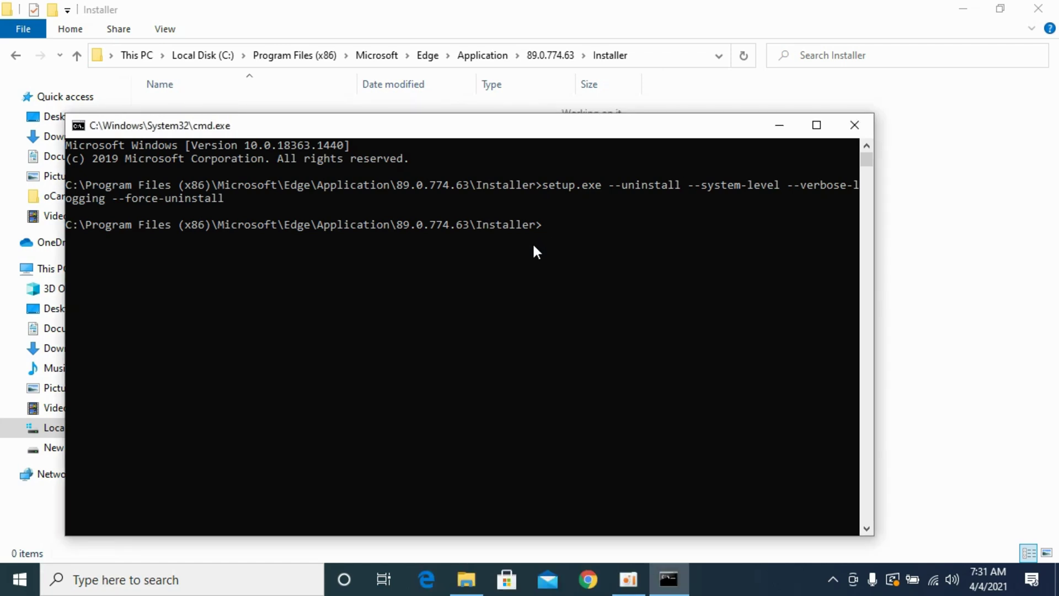
Step: Refresh the Installer folder to confirm it is empty, then bring Command Prompt forward
{"action": "left_click_drag", "start_coordinate": [538, 126], "coordinate": [540, 175]}
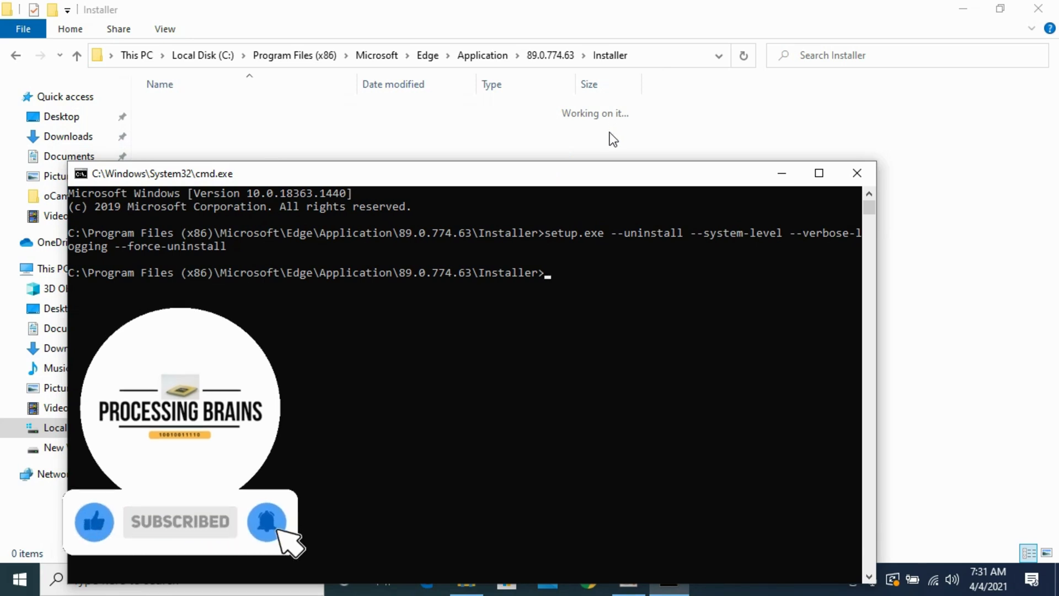
{"action": "left_click", "coordinate": [19, 54]}
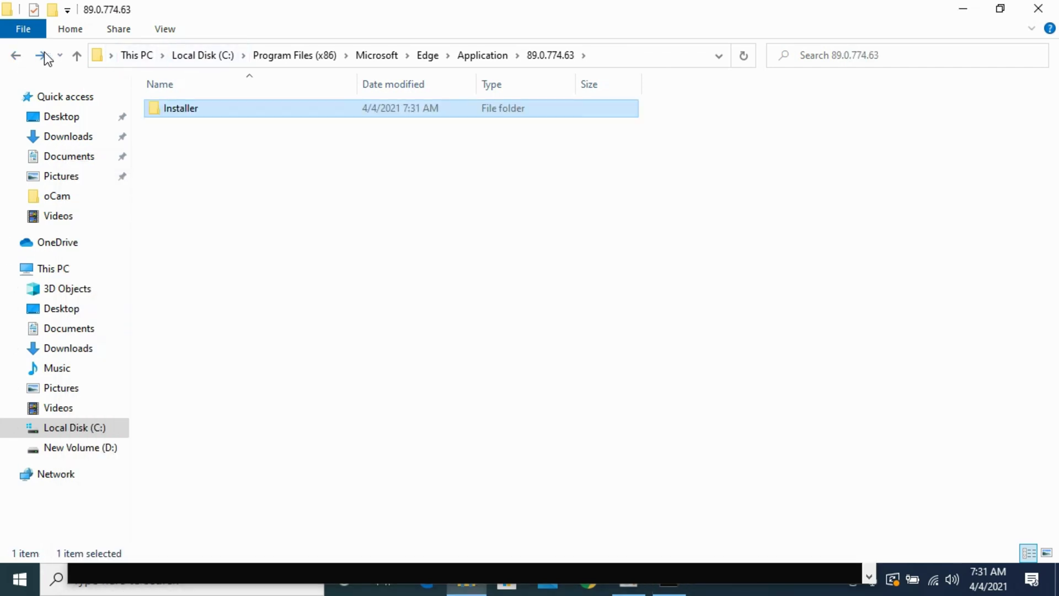
{"action": "left_click", "coordinate": [43, 53]}
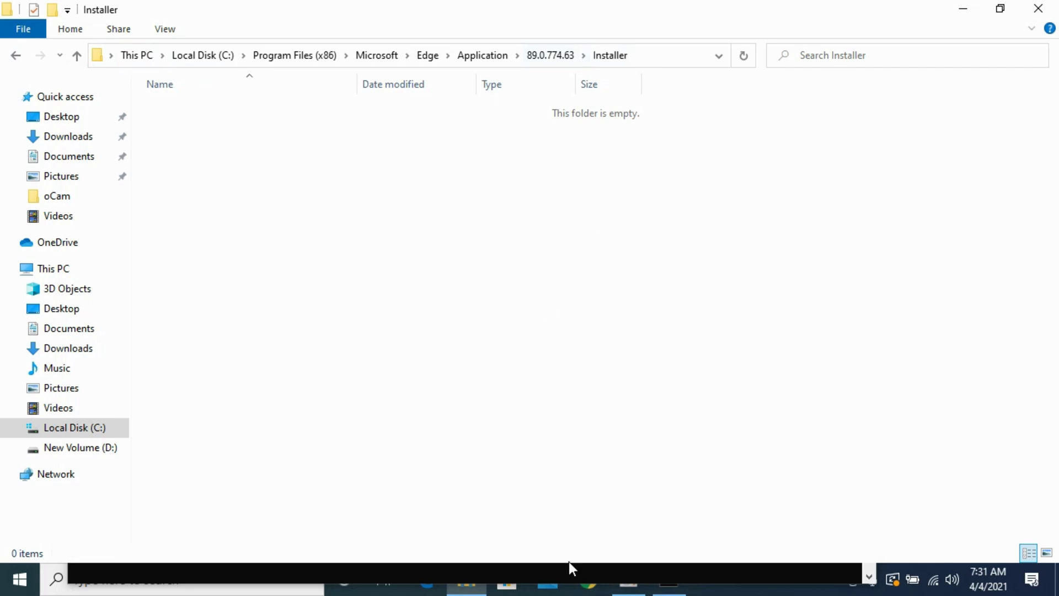
{"action": "left_click", "coordinate": [625, 577]}
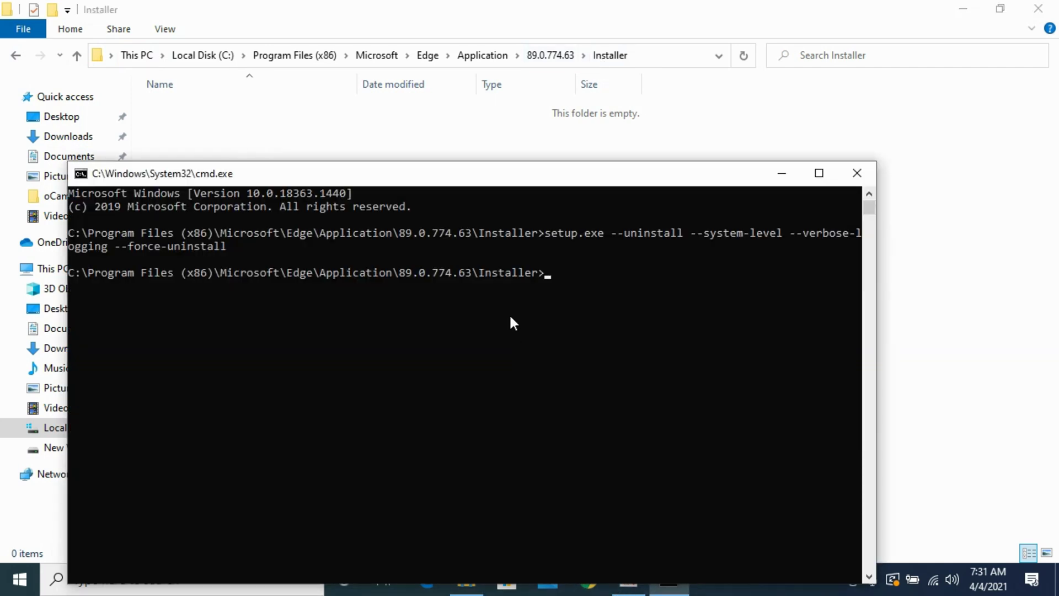